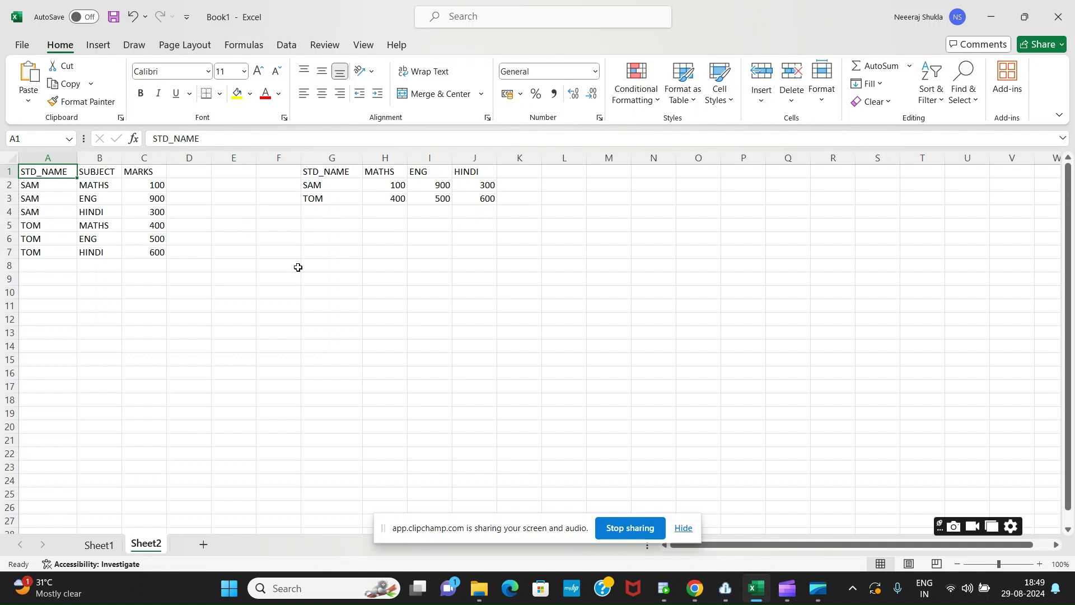
Switch to the Informatica mapping in Chrome, examine src_oracle's source settings, and check its STUD_DETAILS table data in Oracle SQL Developer
mouse_move(697, 586)
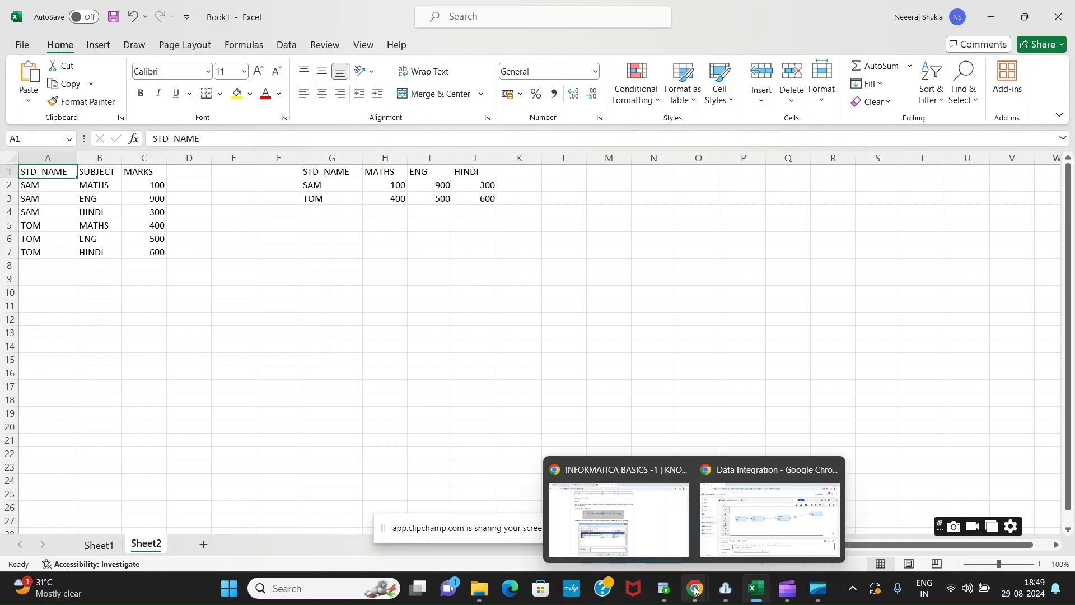
left_click(770, 518)
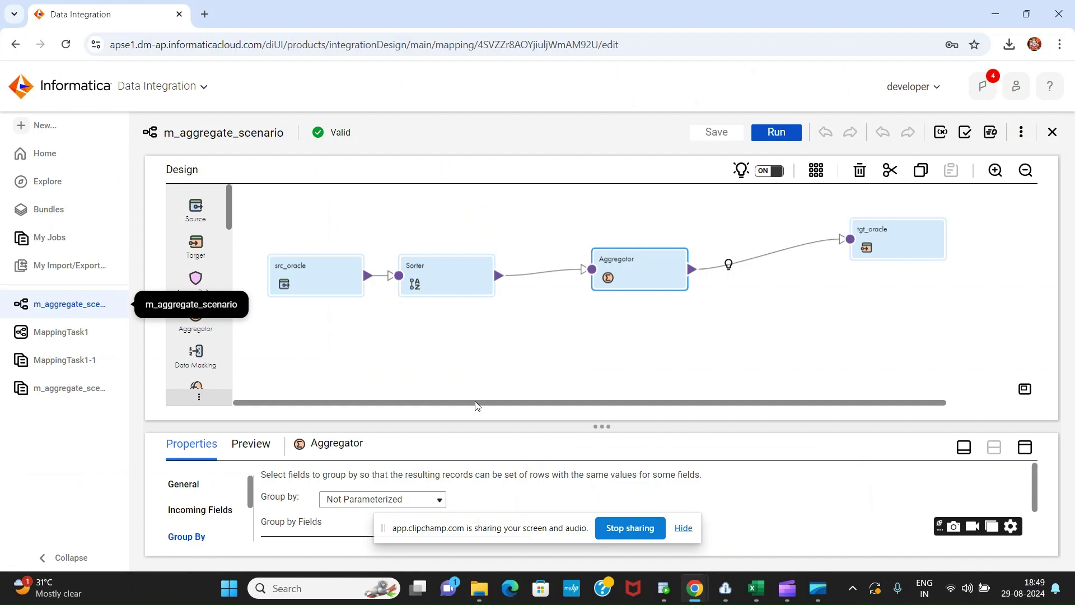
left_click(327, 280)
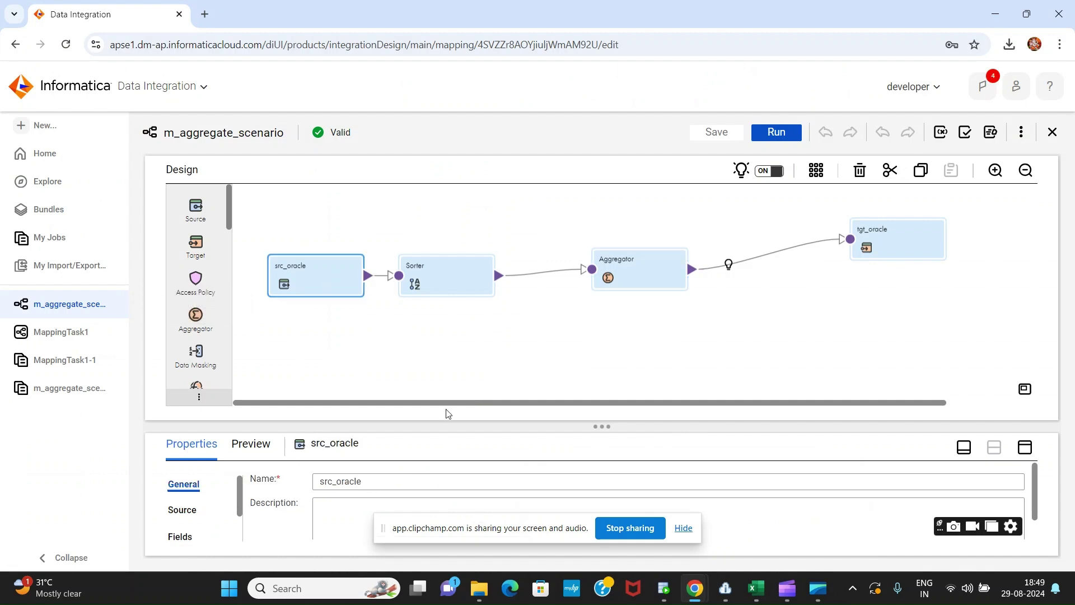
left_click_drag(597, 426, 597, 359)
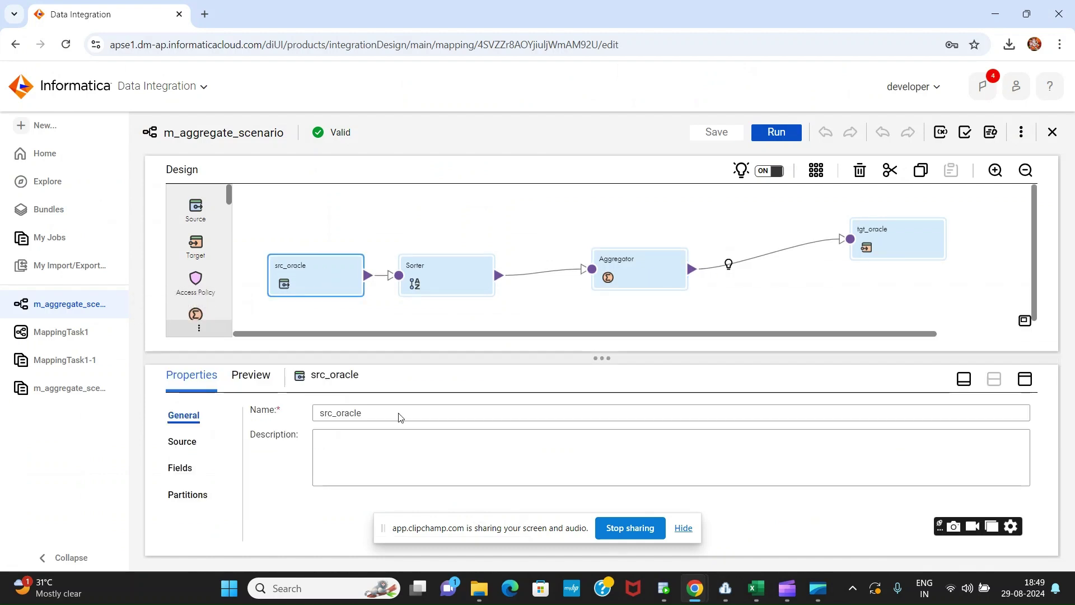
left_click(182, 443)
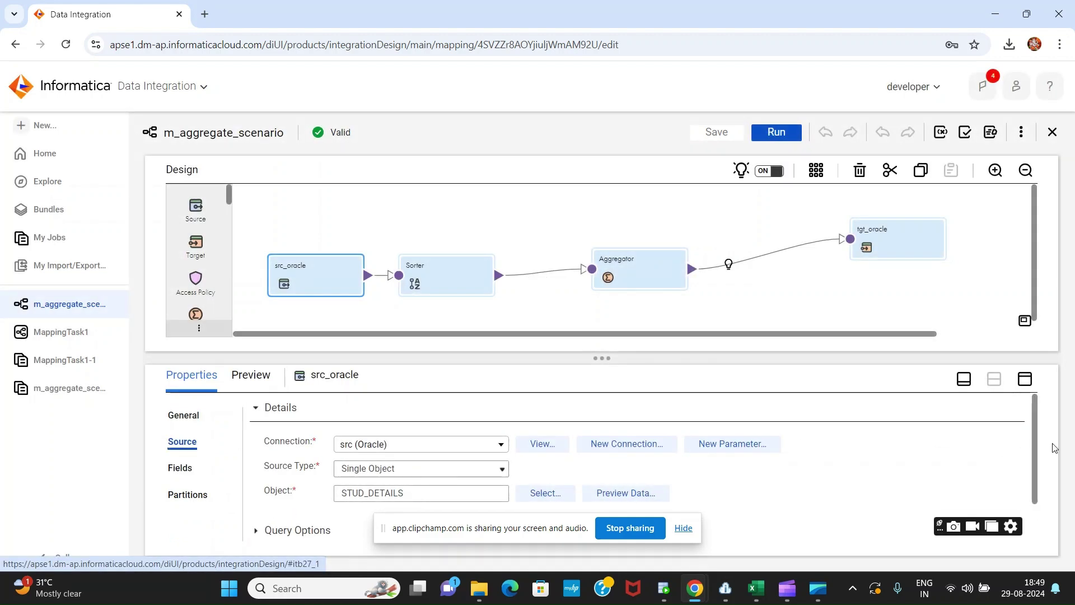
left_click_drag(1033, 452, 1034, 479)
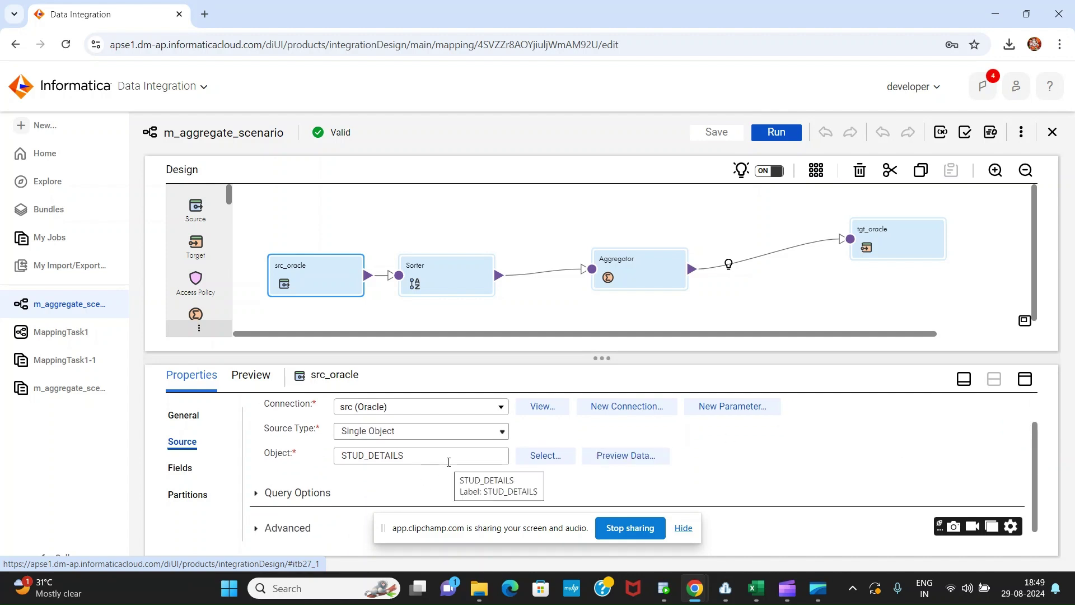
left_click(664, 589)
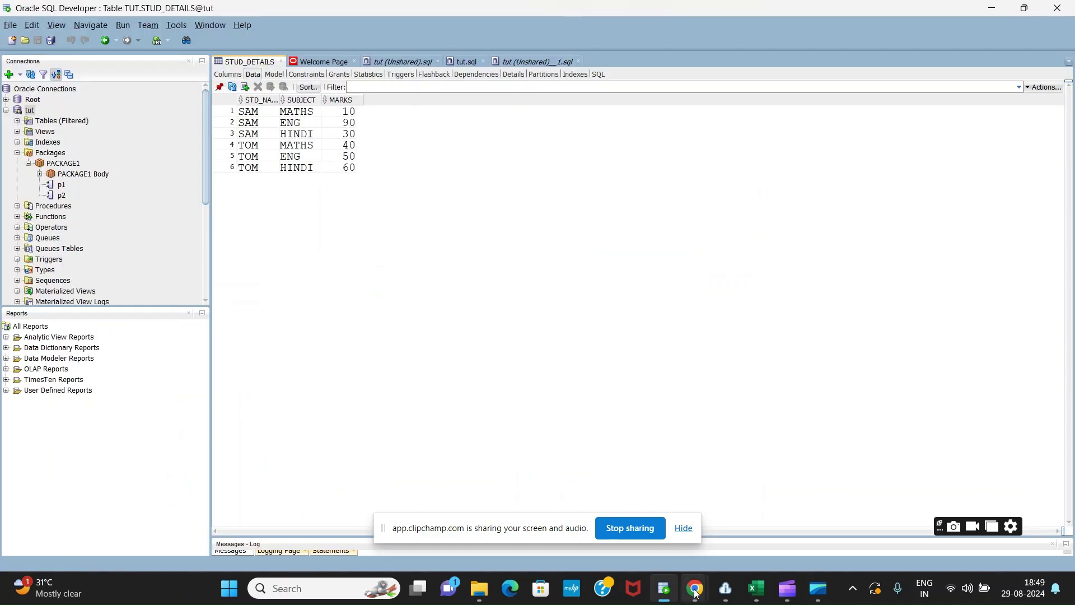
Return to the Informatica mapping in Chrome and examine the target connection and object settings of tgt_oracle
mouse_move(694, 592)
left_click(770, 518)
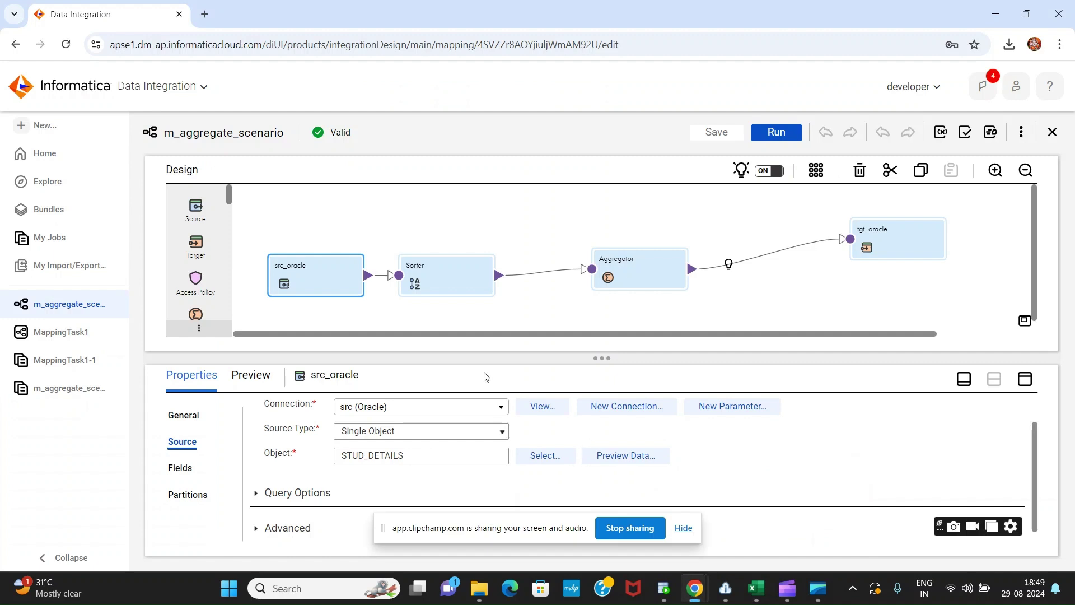
left_click(871, 246)
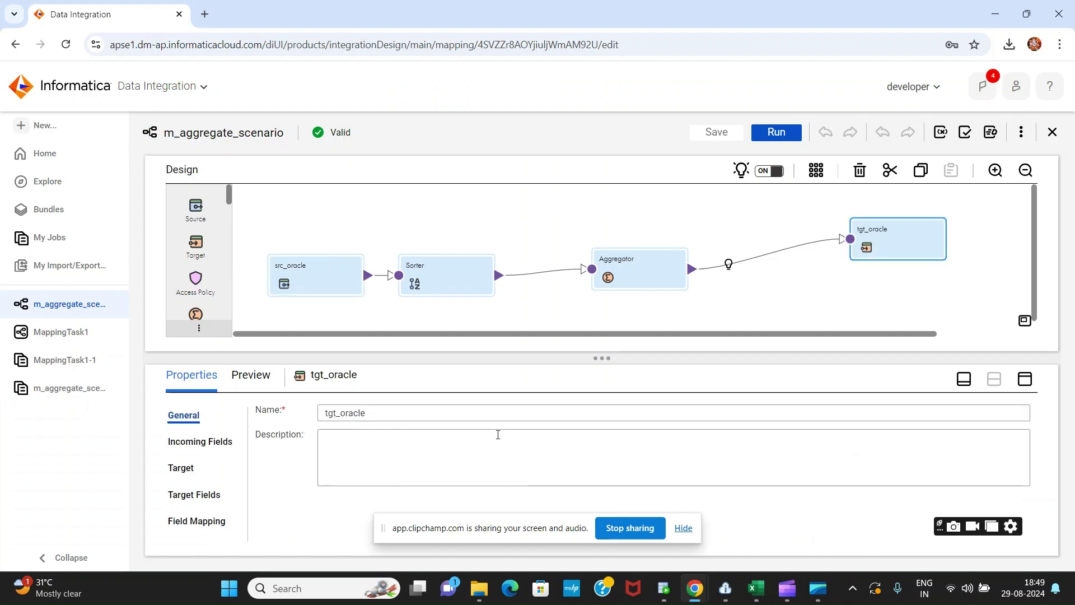
left_click(188, 476)
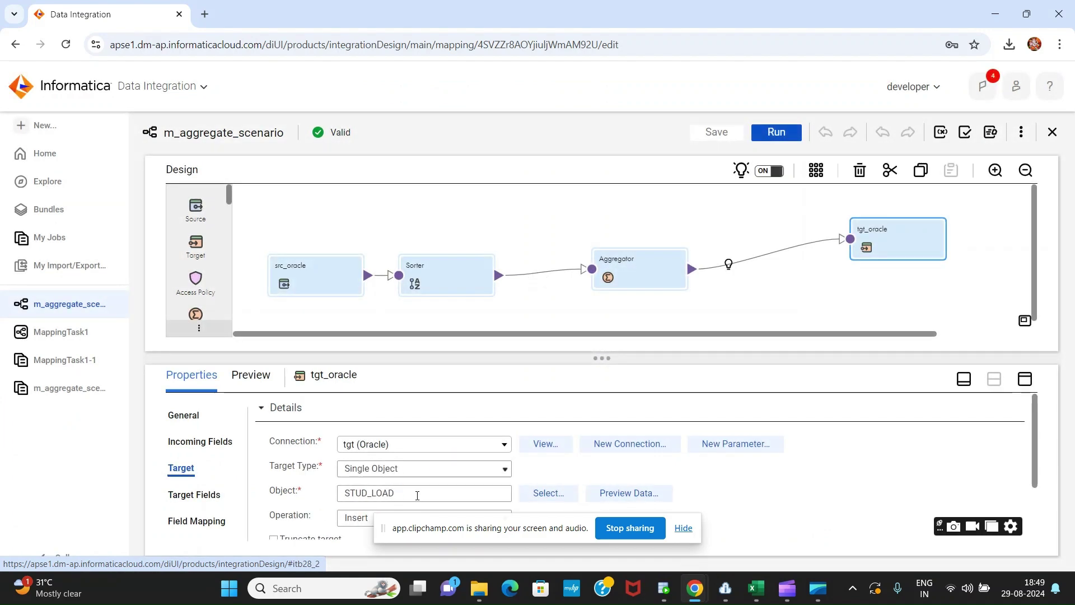
Switch to Oracle SQL Developer and view the STUD_LOAD table query and its result in the tut (Unshared).sql worksheet
mouse_move(663, 588)
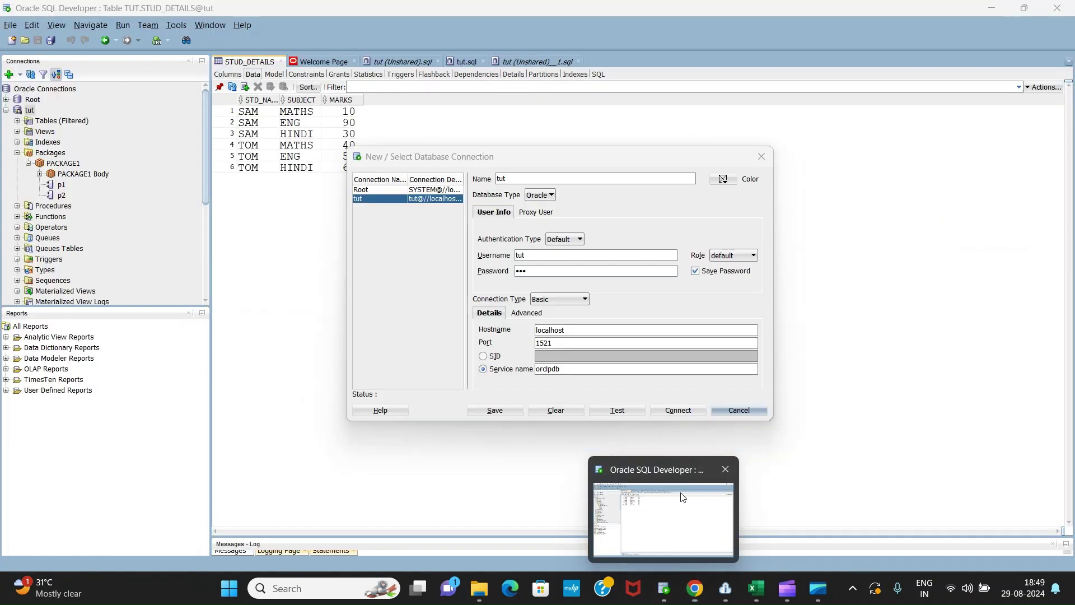
left_click(679, 492)
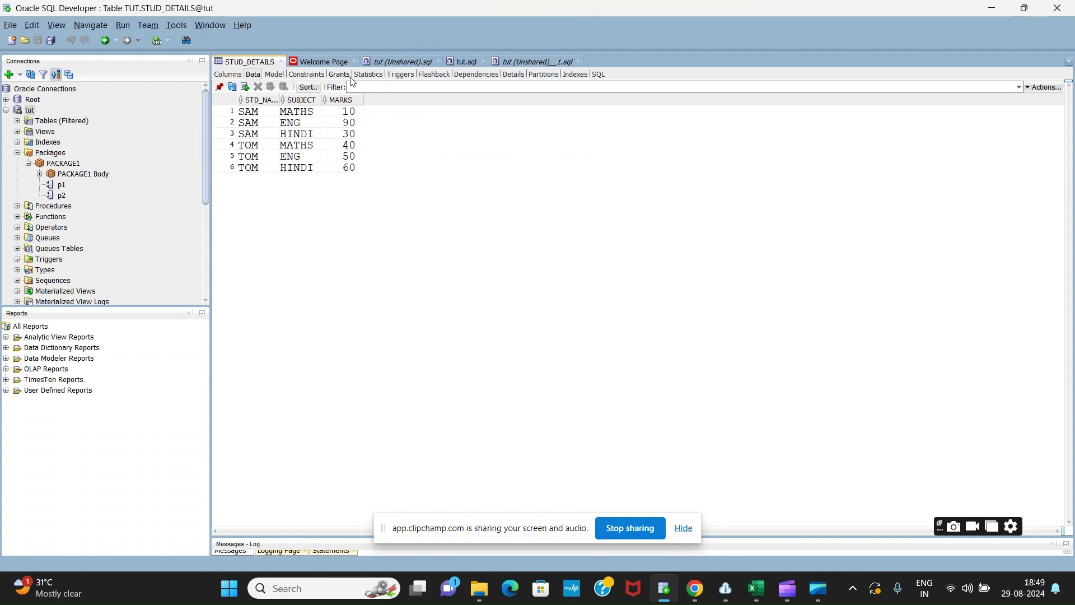
left_click(465, 62)
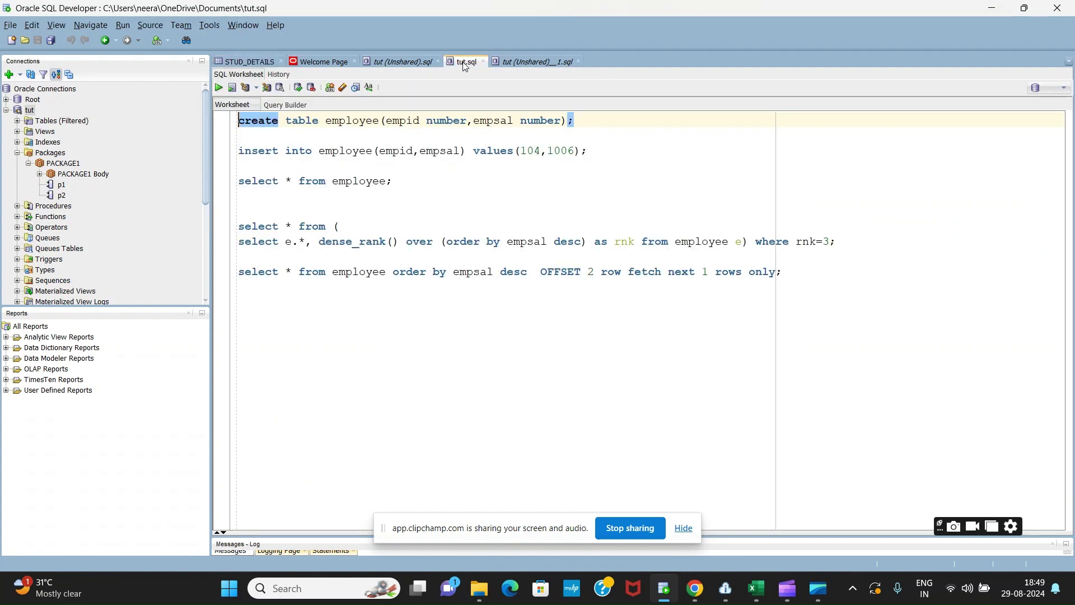
left_click(400, 62)
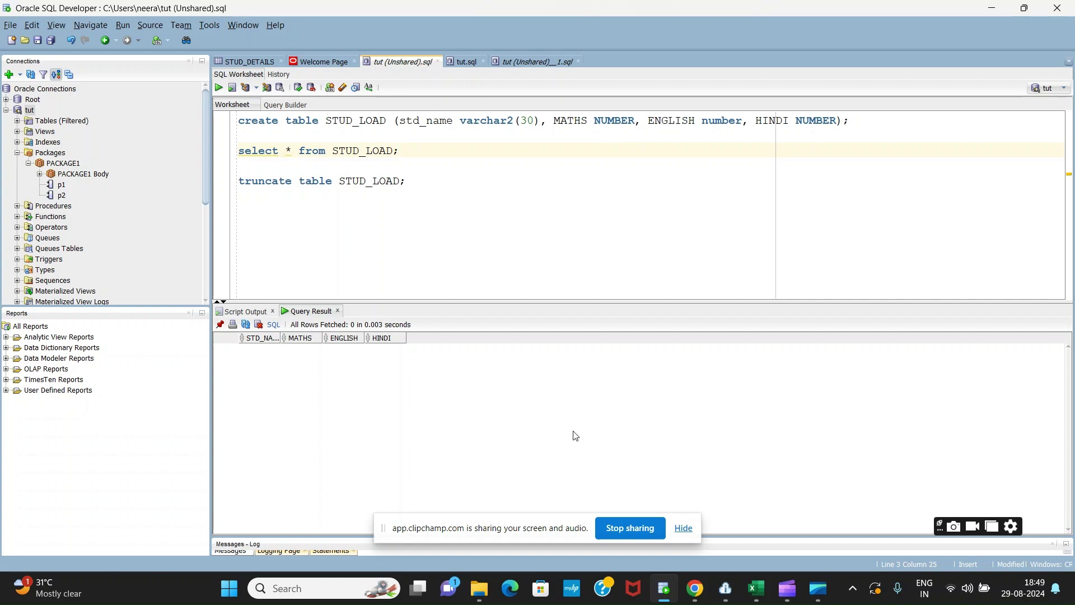
Return to the Informatica mapping in Chrome and examine the Sorter transformation's sort conditions
mouse_move(692, 588)
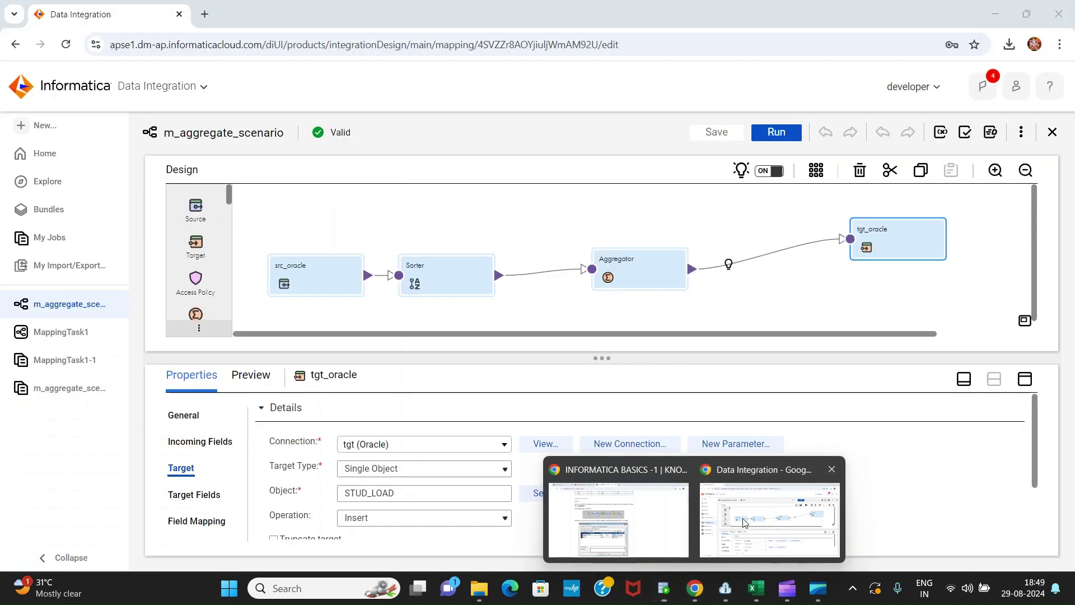
left_click(769, 519)
left_click(311, 279)
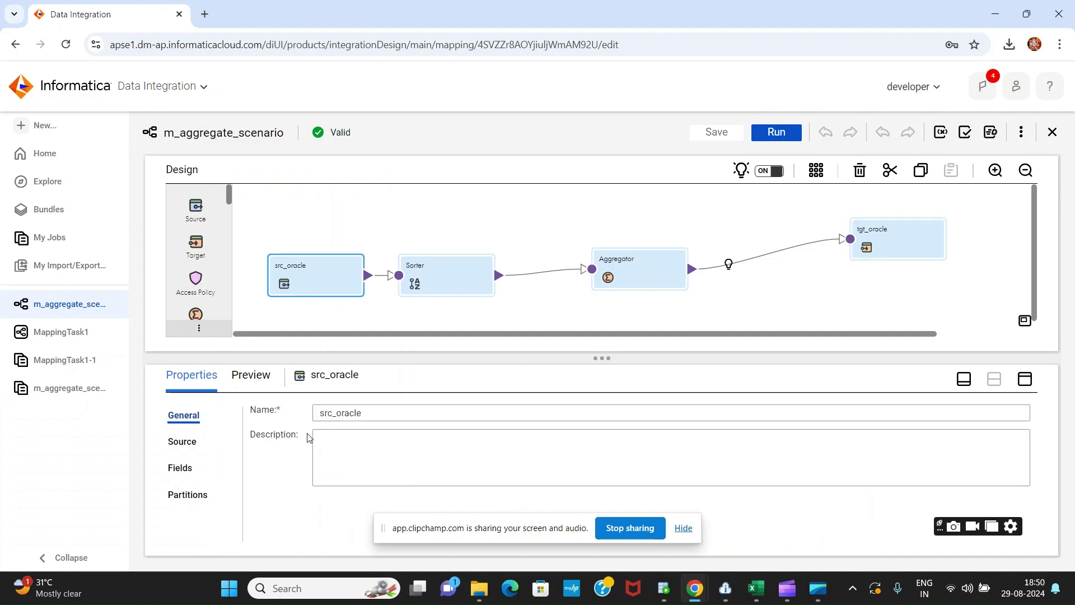
left_click(439, 263)
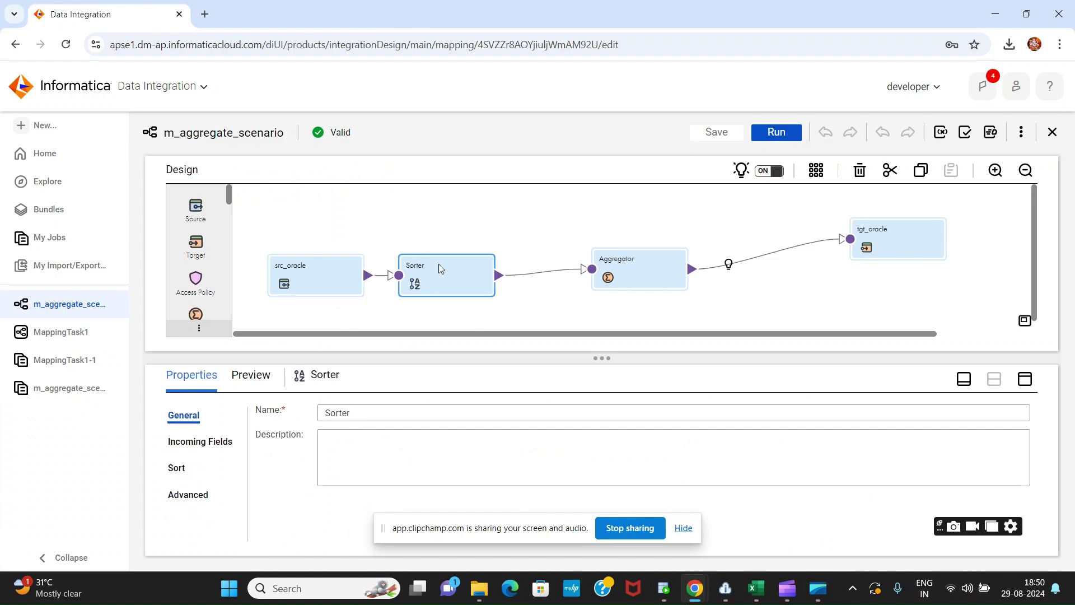
left_click(176, 470)
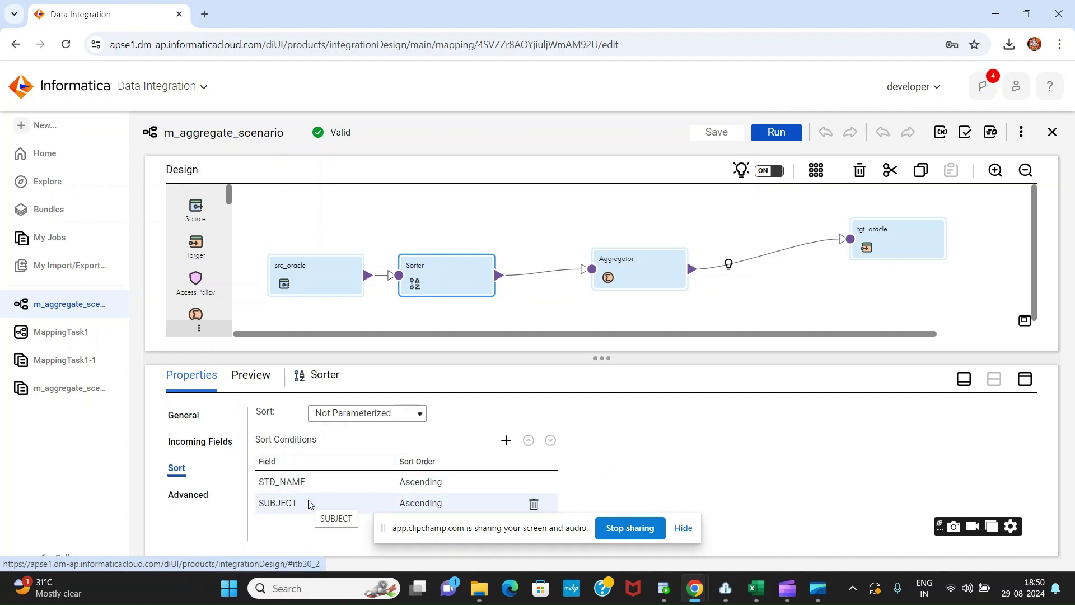
Examine the Aggregator's aggregate expressions, including the MATHS field expression in its editor, and its group-by fields
left_click(657, 273)
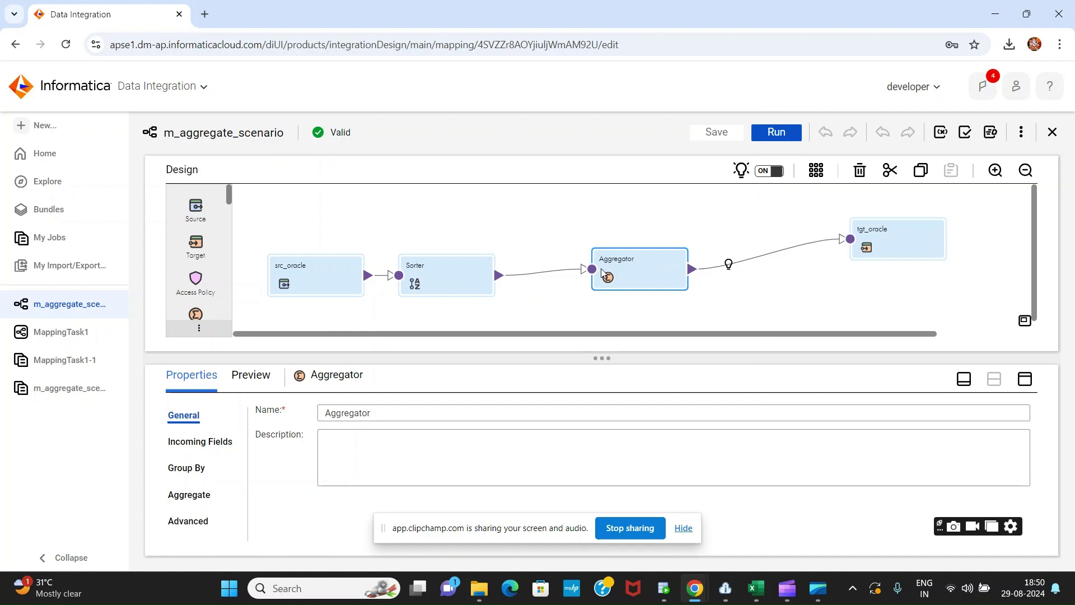
left_click(186, 498)
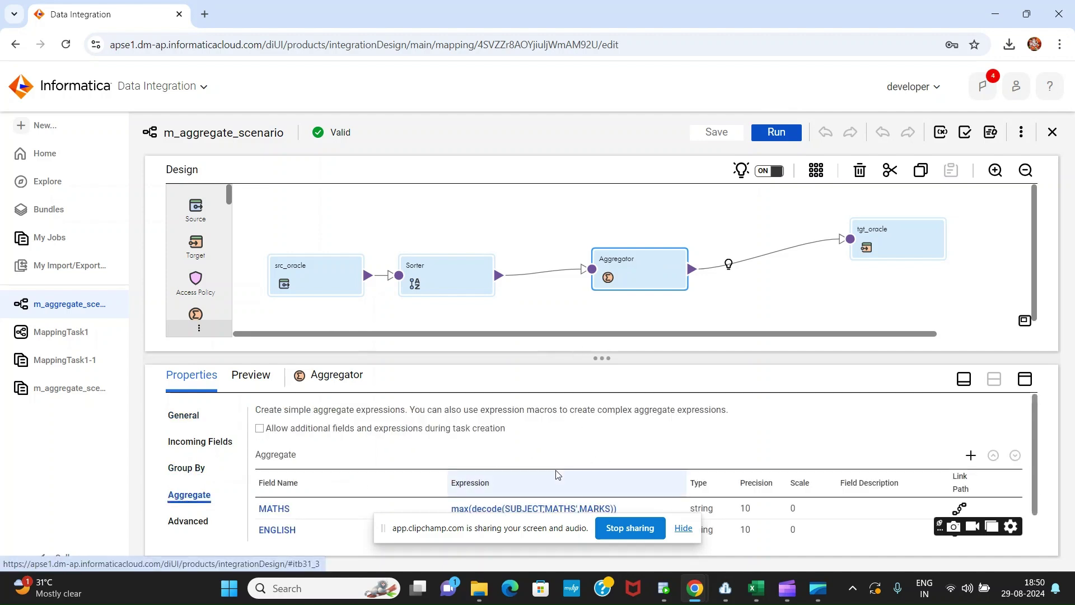
left_click_drag(503, 537, 654, 528)
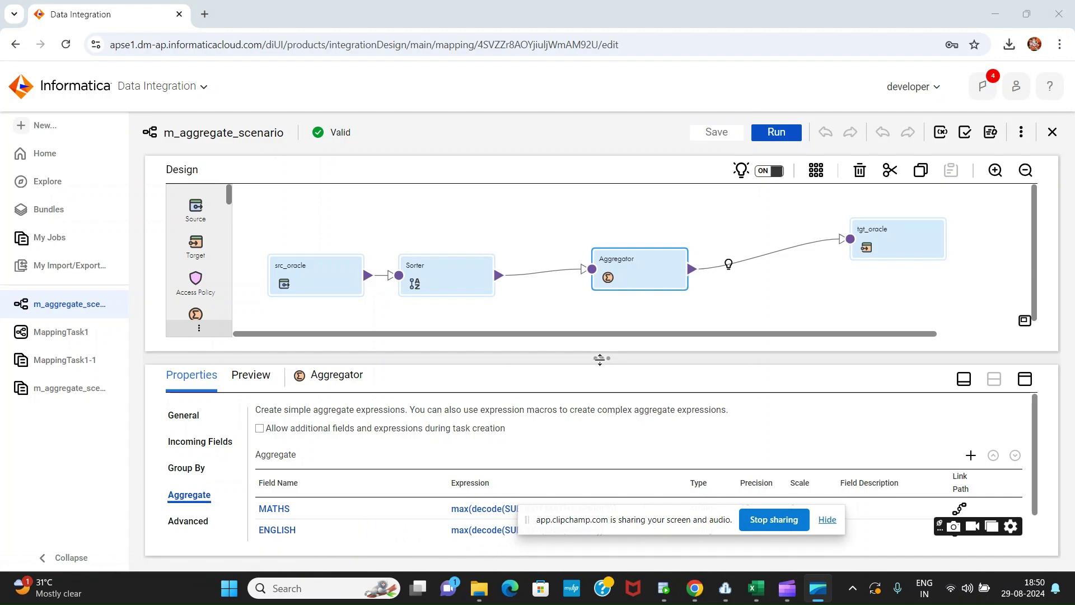
left_click_drag(599, 359, 600, 279)
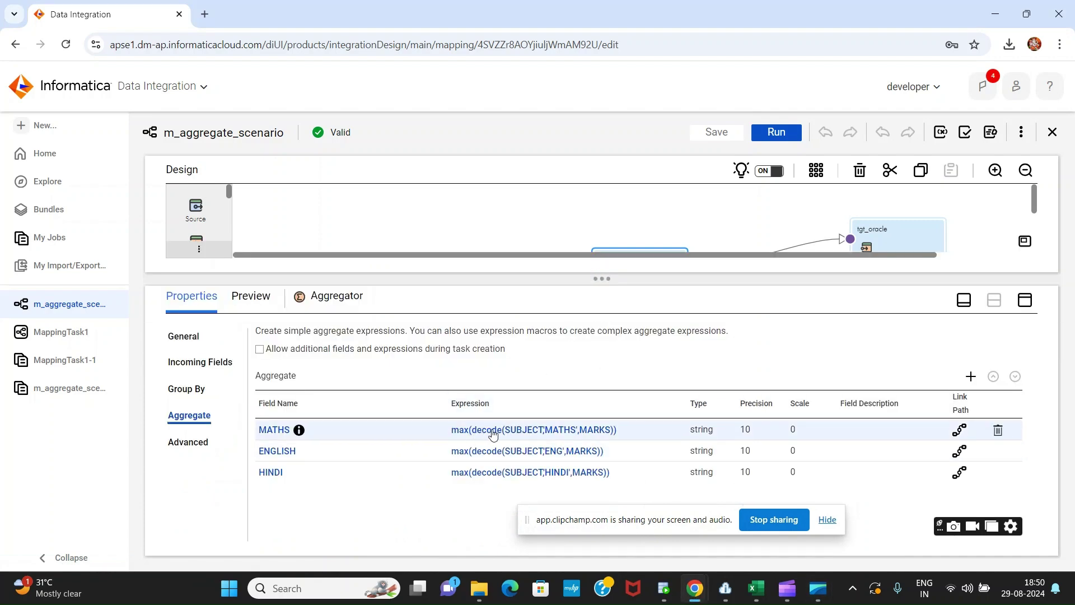
left_click(548, 432)
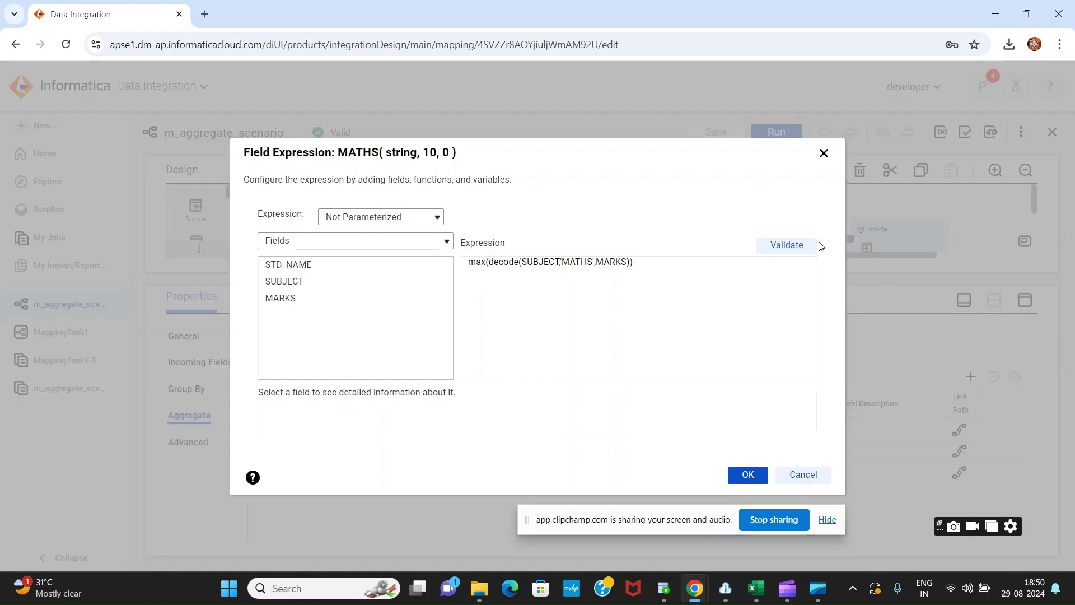
left_click(826, 156)
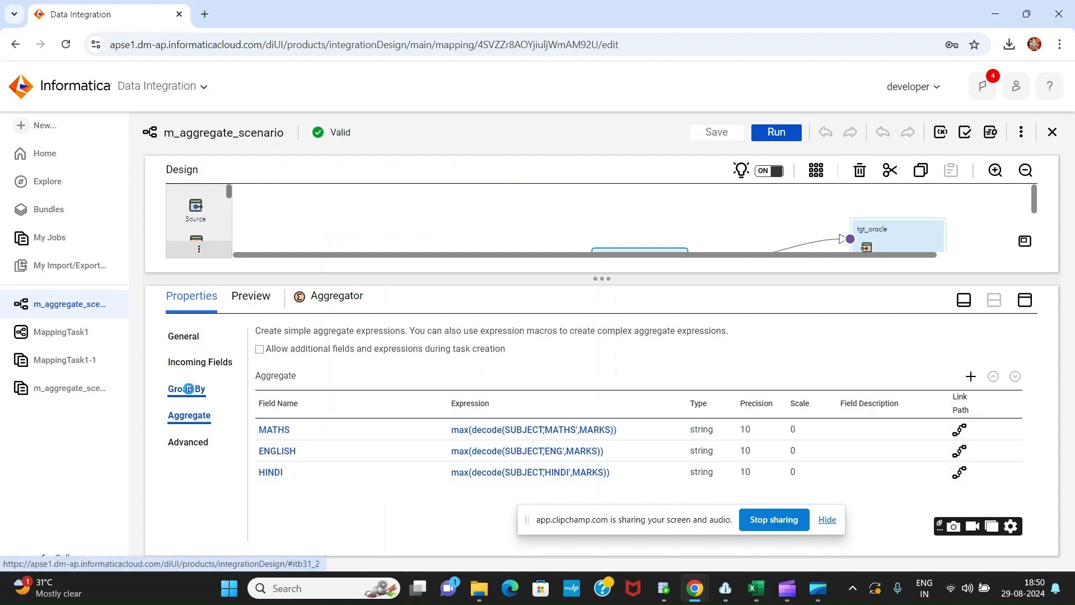
left_click(190, 394)
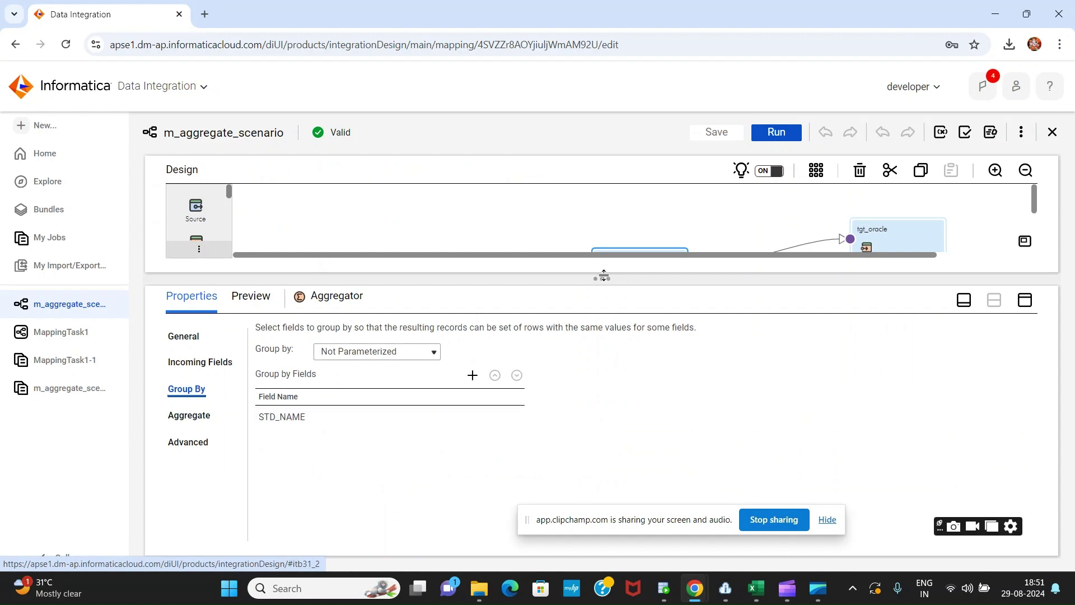
left_click_drag(610, 278, 668, 326)
Examine the target fields and the field mapping of tgt_oracle, including its field map options
left_click(888, 234)
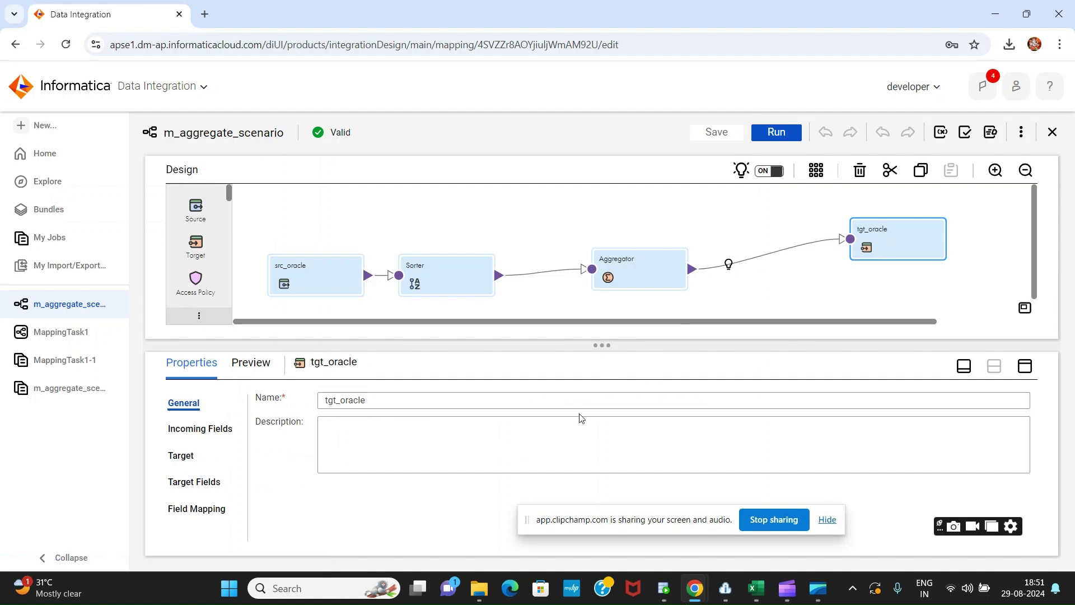
left_click(198, 484)
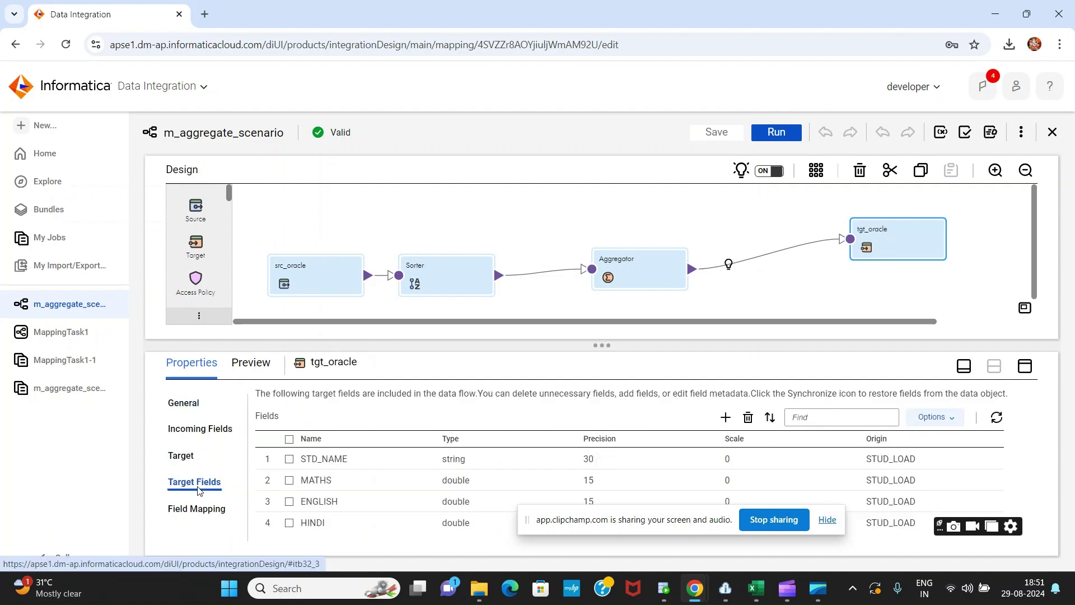
left_click_drag(598, 344, 592, 277)
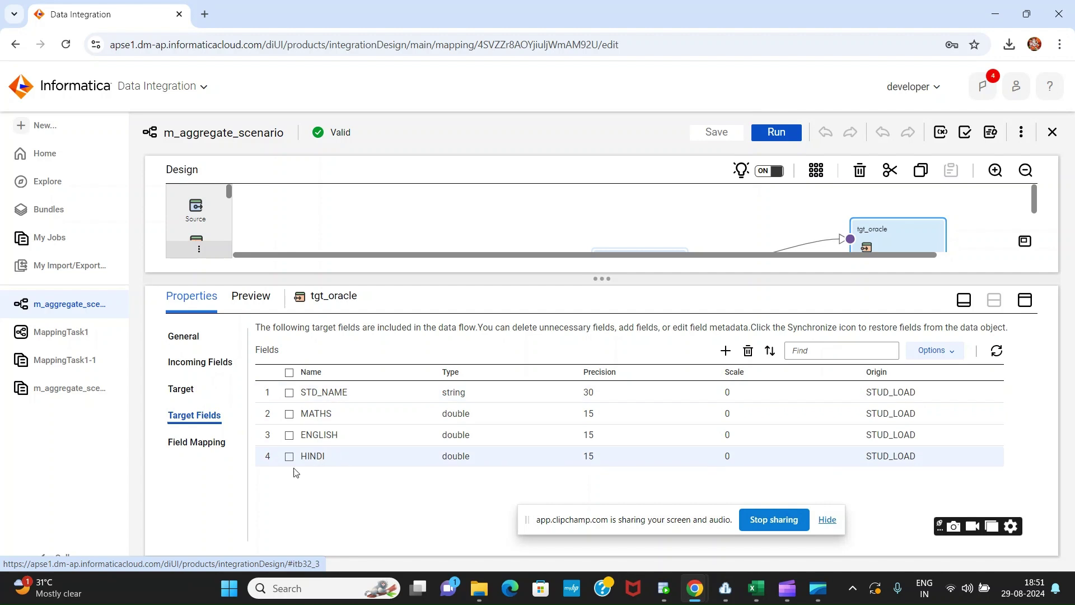
left_click(200, 442)
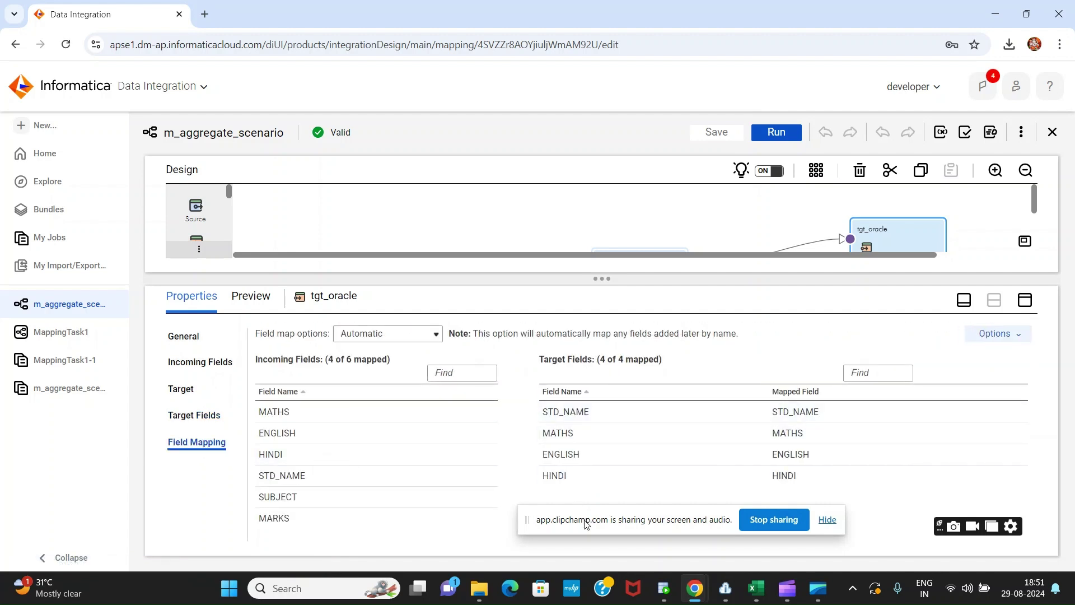
left_click_drag(585, 523, 570, 546)
left_click(436, 336)
left_click(433, 336)
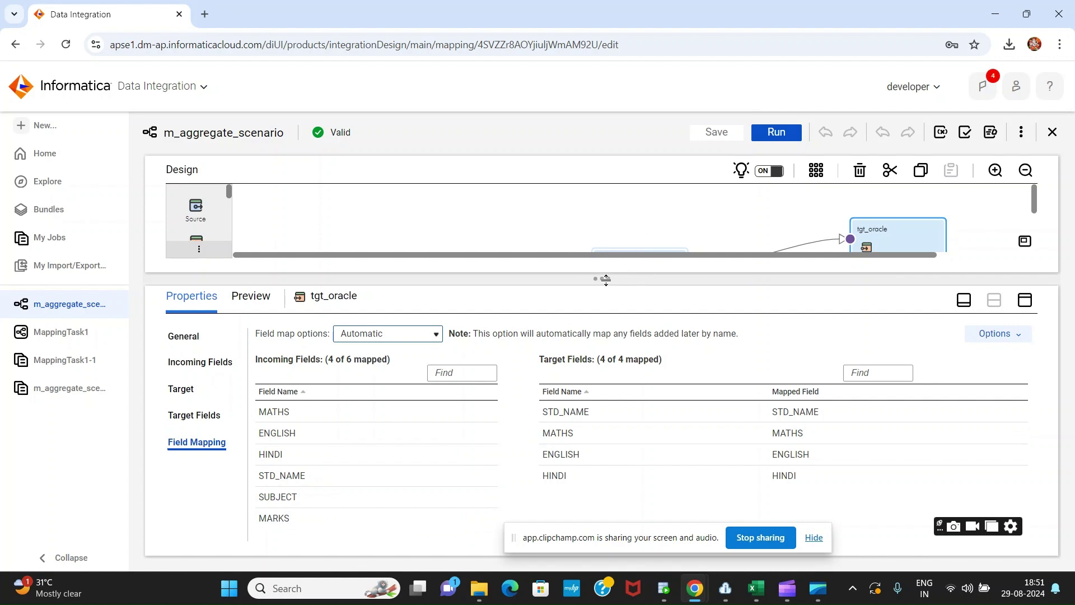
Review the Aggregator's group-by fields and aggregate expressions again
left_click_drag(606, 280, 606, 362)
left_click(646, 283)
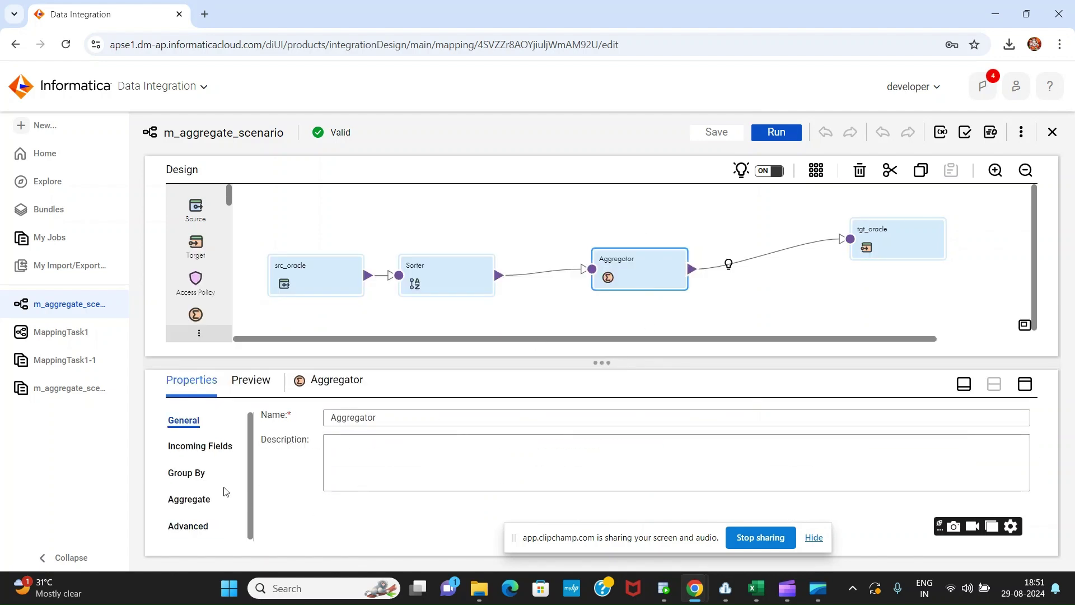
left_click(187, 474)
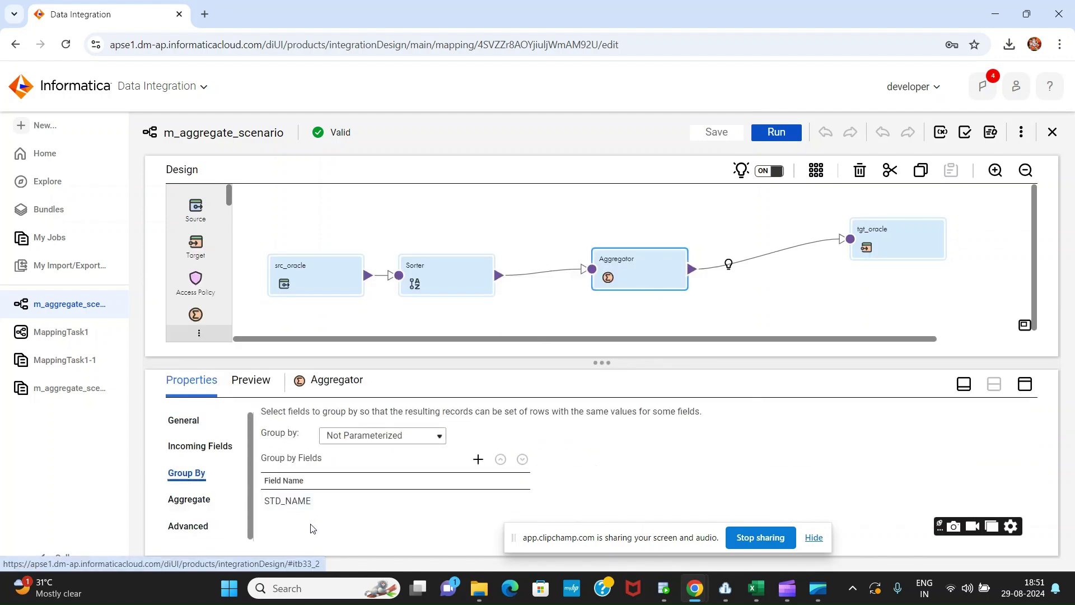
left_click(201, 507)
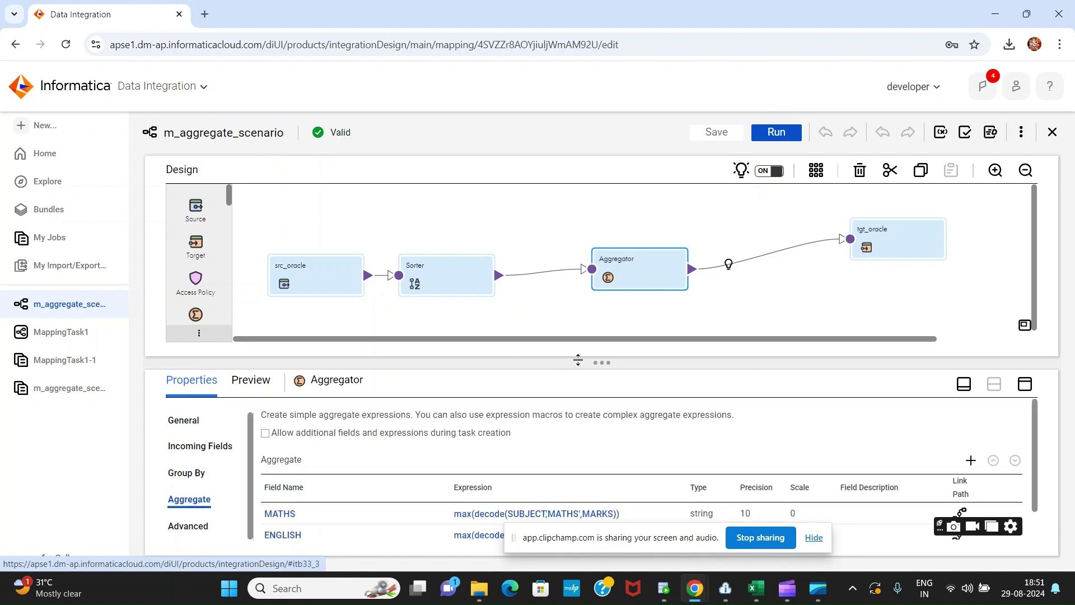
left_click_drag(578, 331, 578, 288)
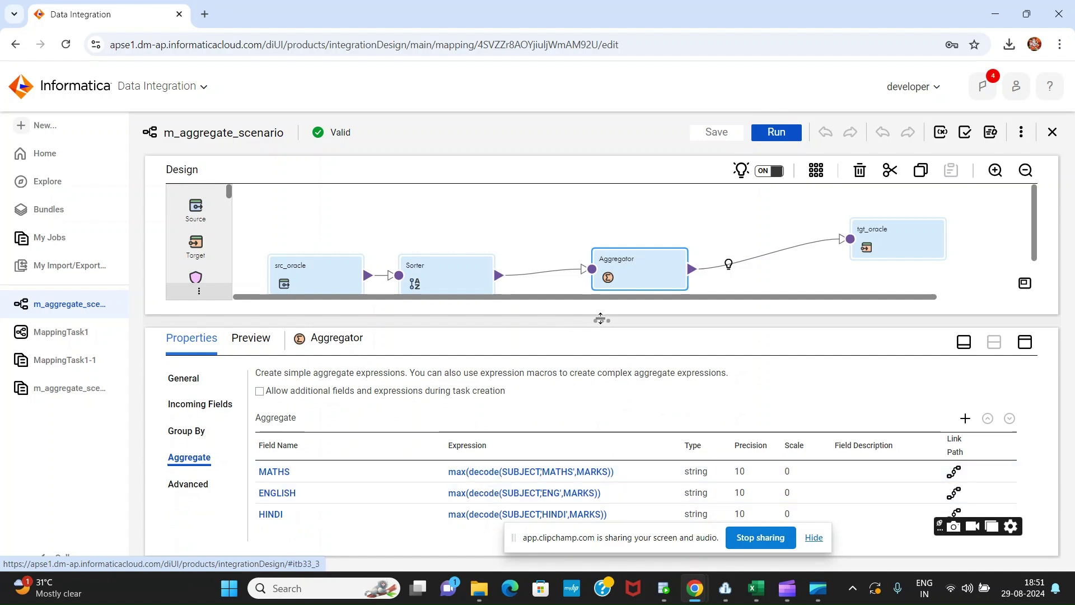
left_click_drag(600, 318, 600, 360)
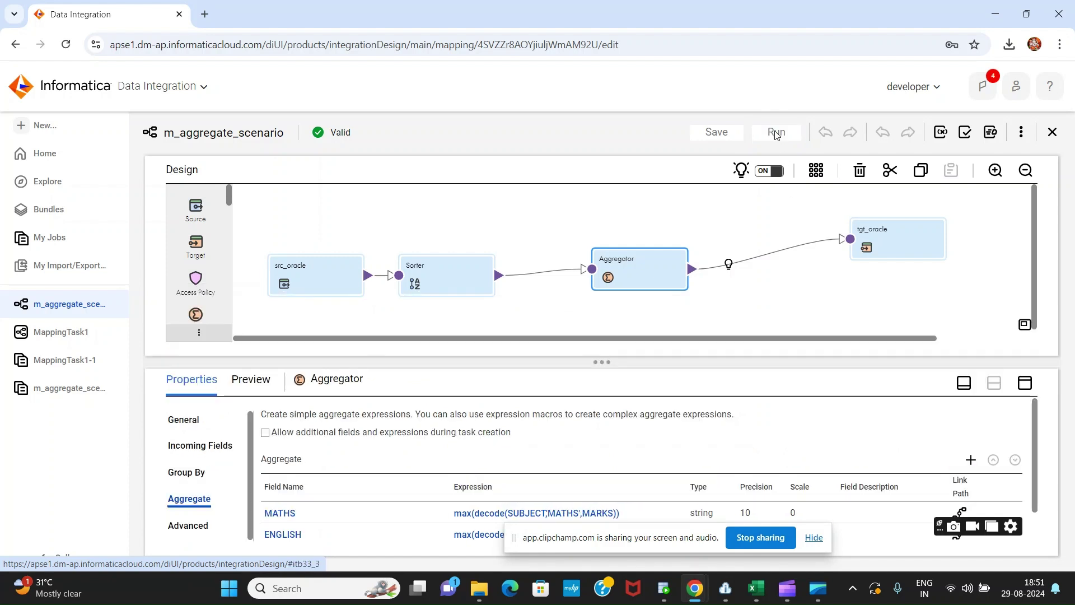
left_click(776, 132)
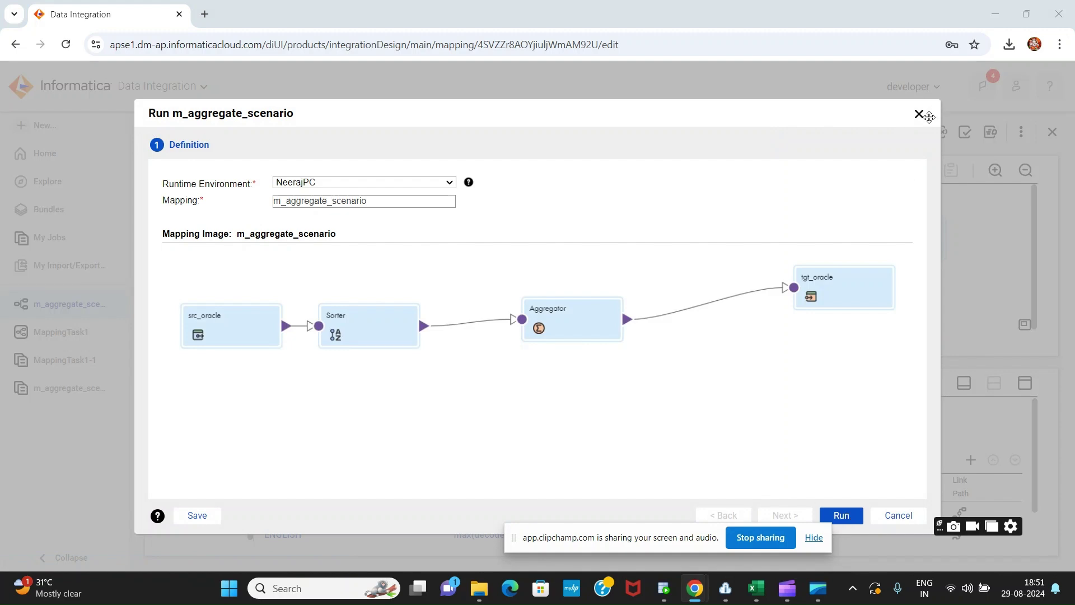
left_click_drag(621, 533, 556, 548)
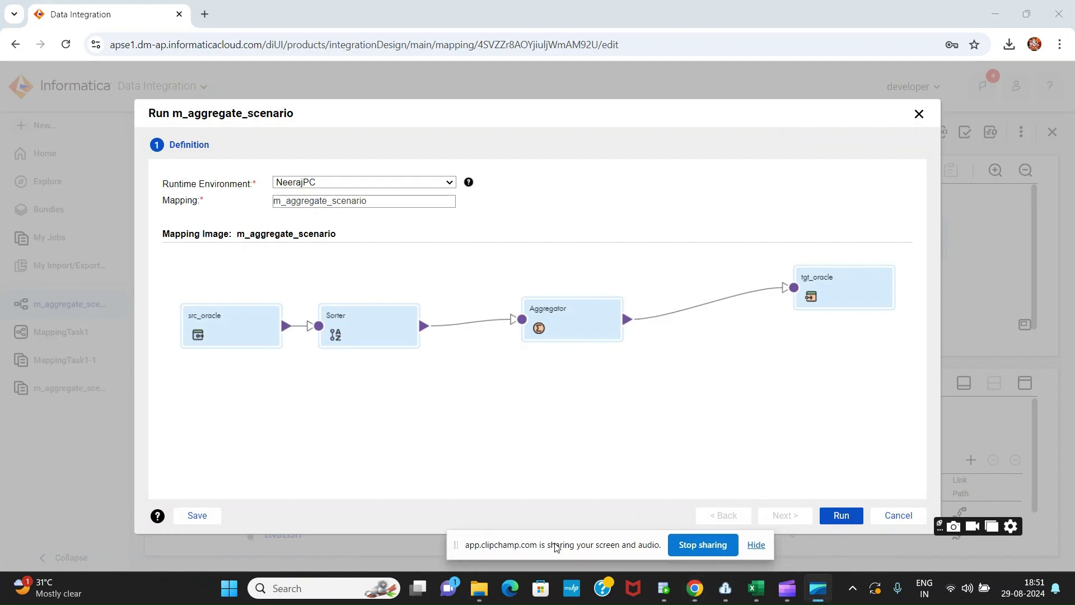
left_click(922, 118)
left_click(921, 116)
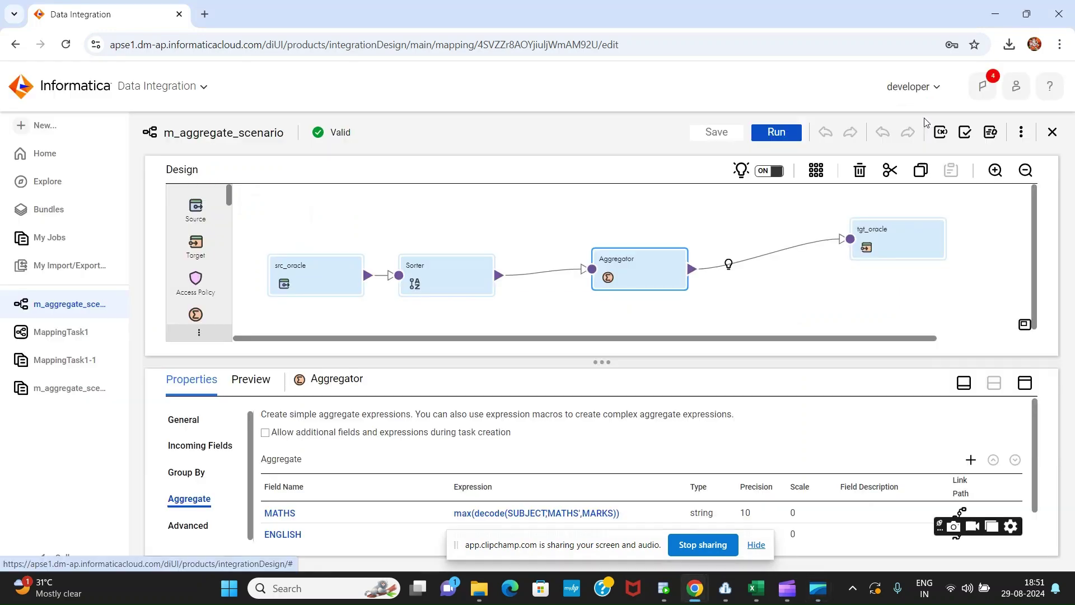
Rerun the m_aggregate_scenario-2 job from My Jobs with its existing definition and refresh the job list
left_click(54, 240)
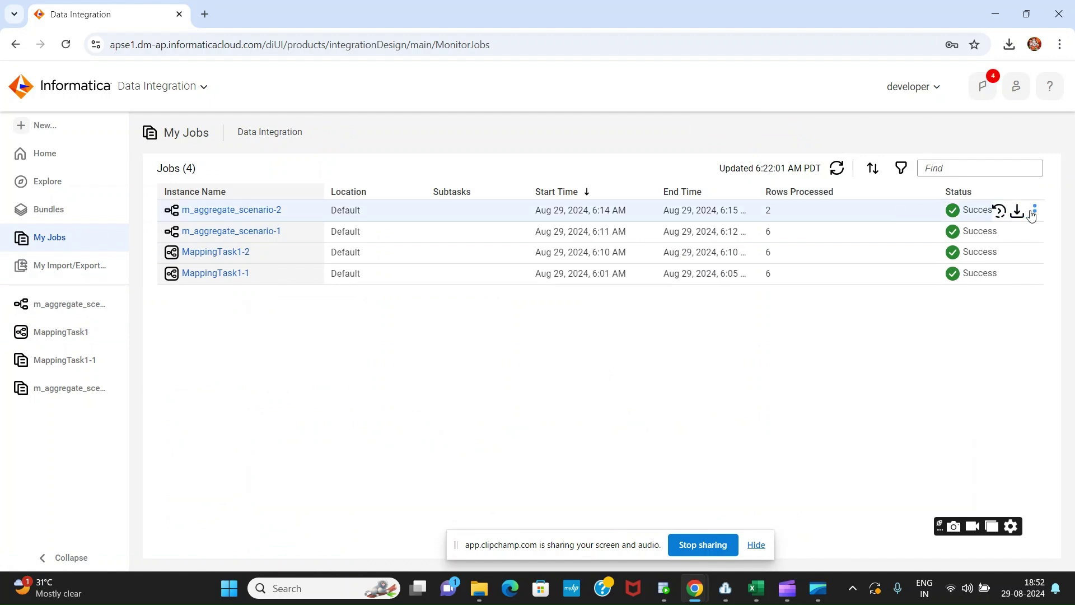
left_click(1034, 211)
left_click(968, 234)
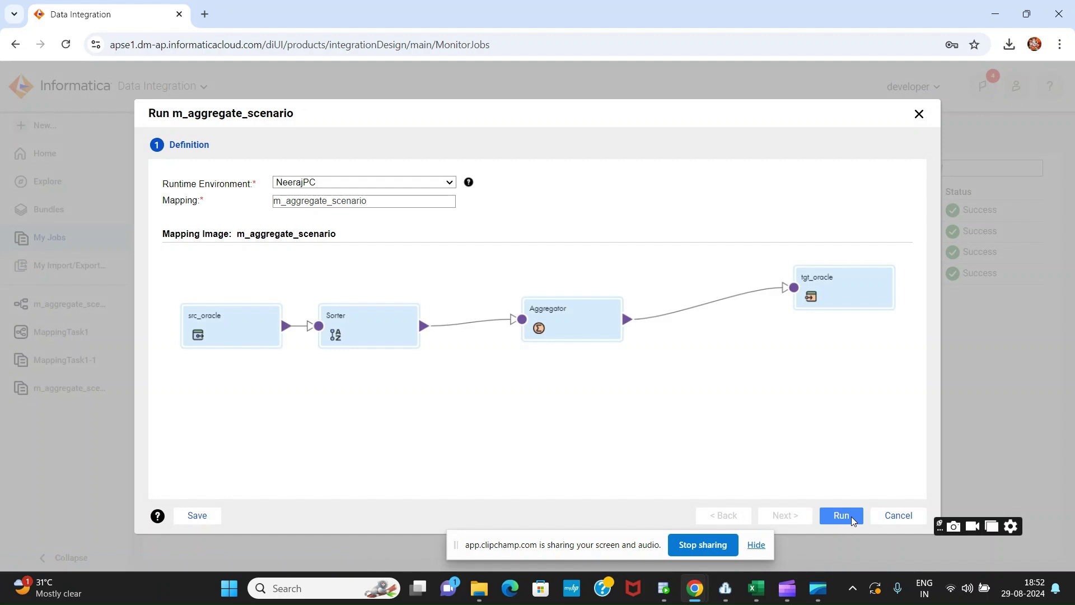
left_click(851, 516)
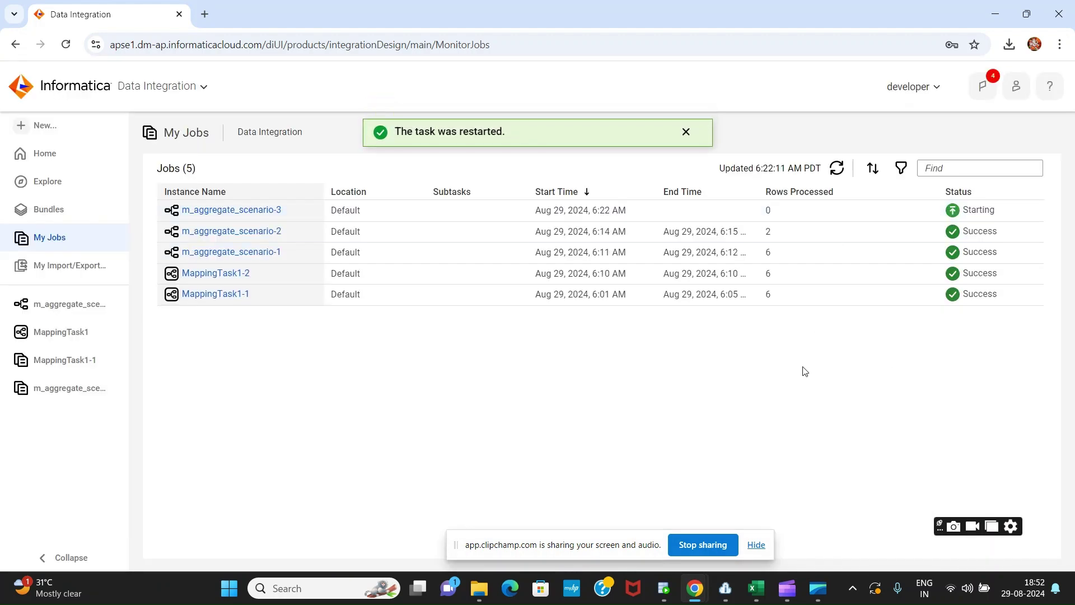
left_click(838, 173)
Switch to Oracle SQL Developer and run the select query on STUD_LOAD to check for loaded rows
left_click(666, 590)
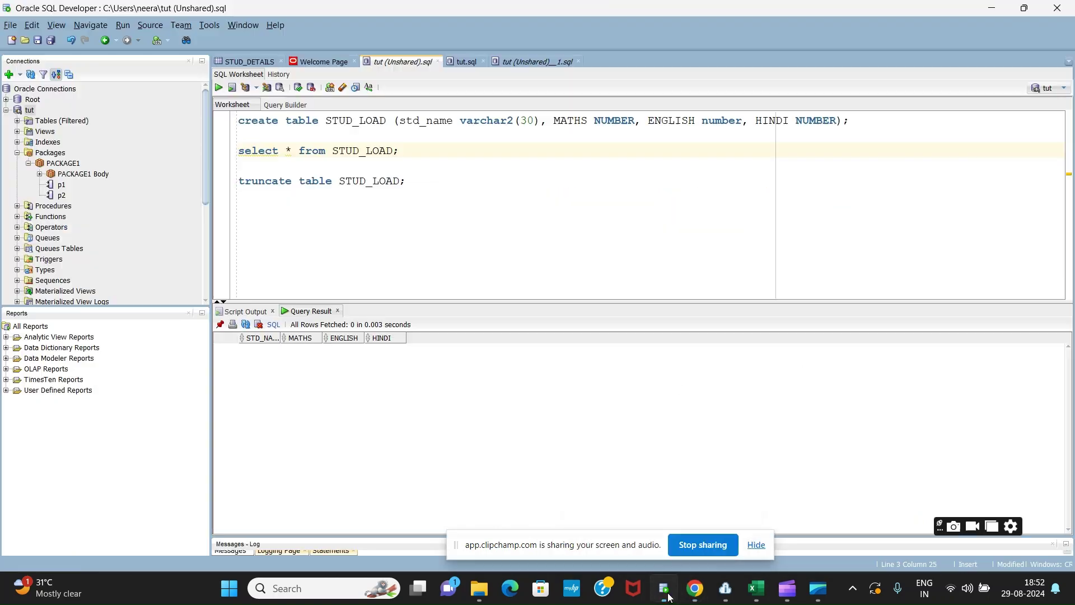
key("ctrl+Return")
key("ctrl+Return")
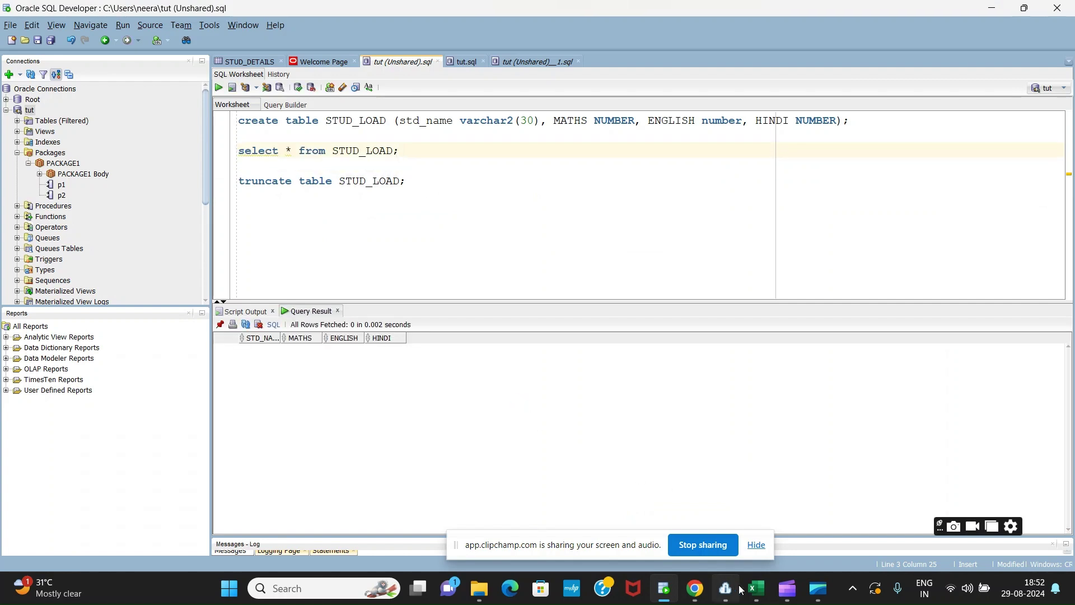
Return to My Jobs in Chrome, refresh the job list and examine the details of the newest m_aggregate_scenario run
mouse_move(701, 596)
left_click(762, 538)
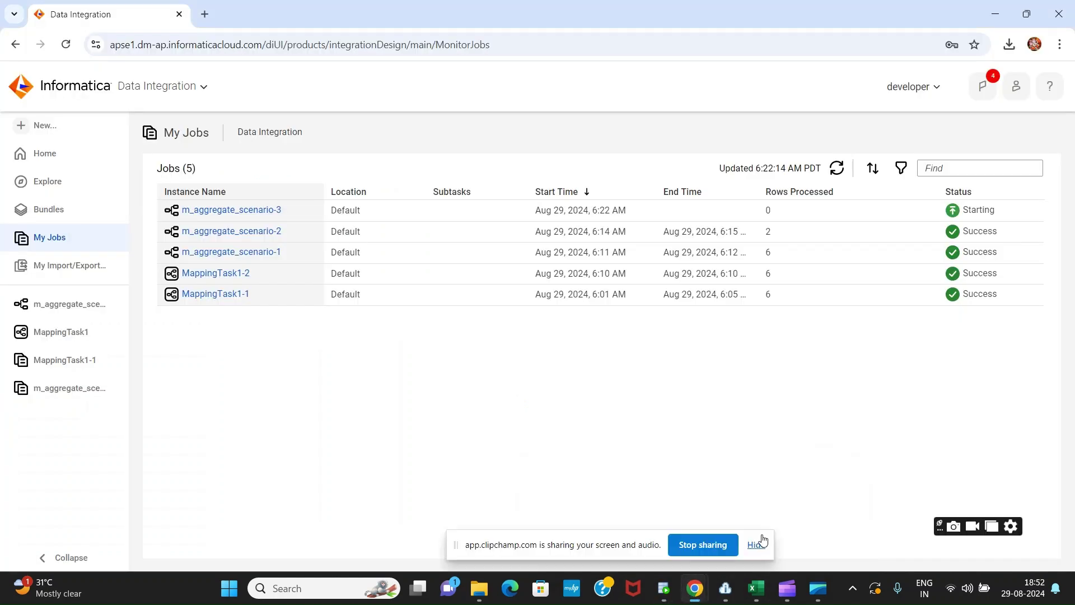
left_click(834, 171)
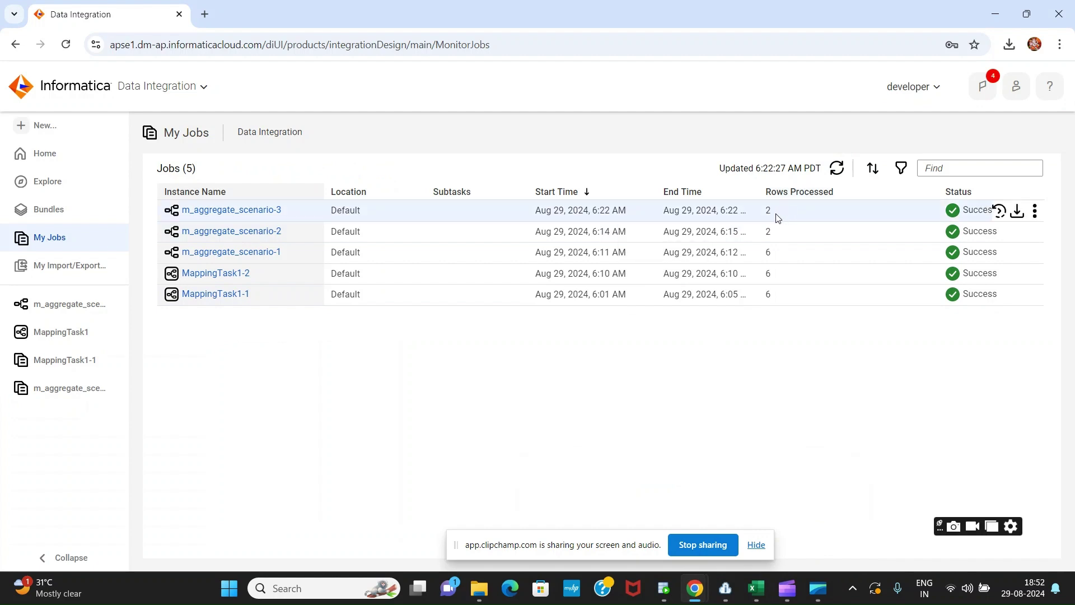
left_click(253, 219)
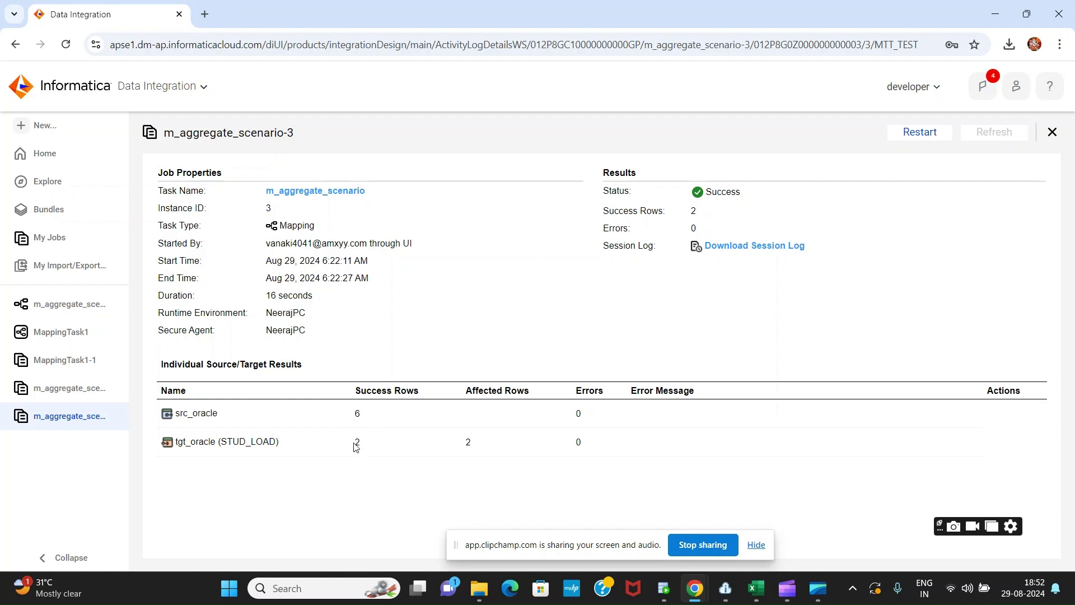
Switch to Oracle SQL Developer, query STUD_LOAD again and enlarge the results area to examine the loaded rows
left_click(663, 588)
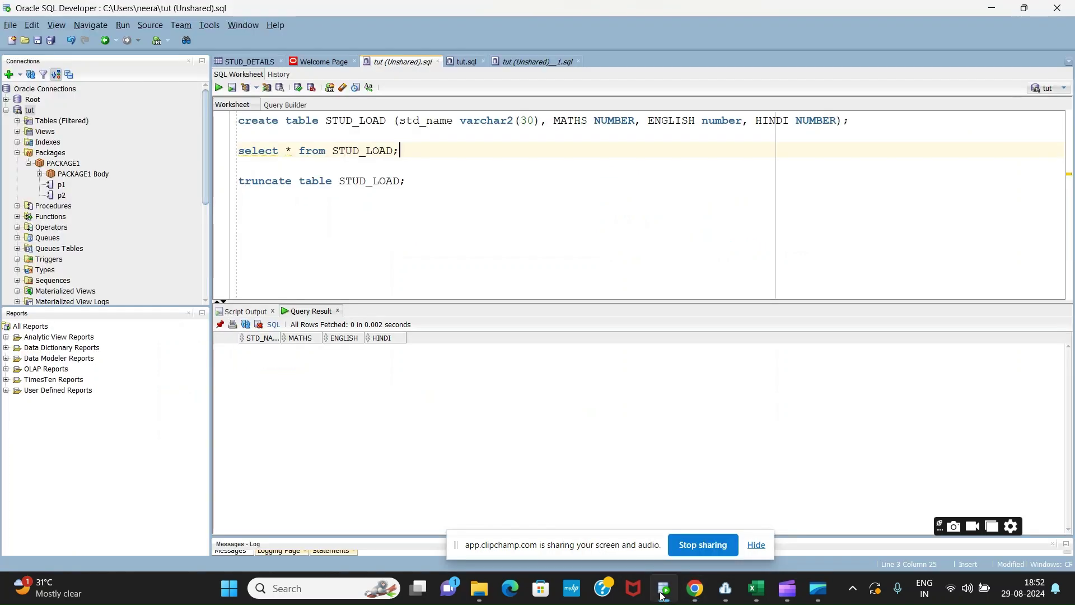
key("ctrl+Return")
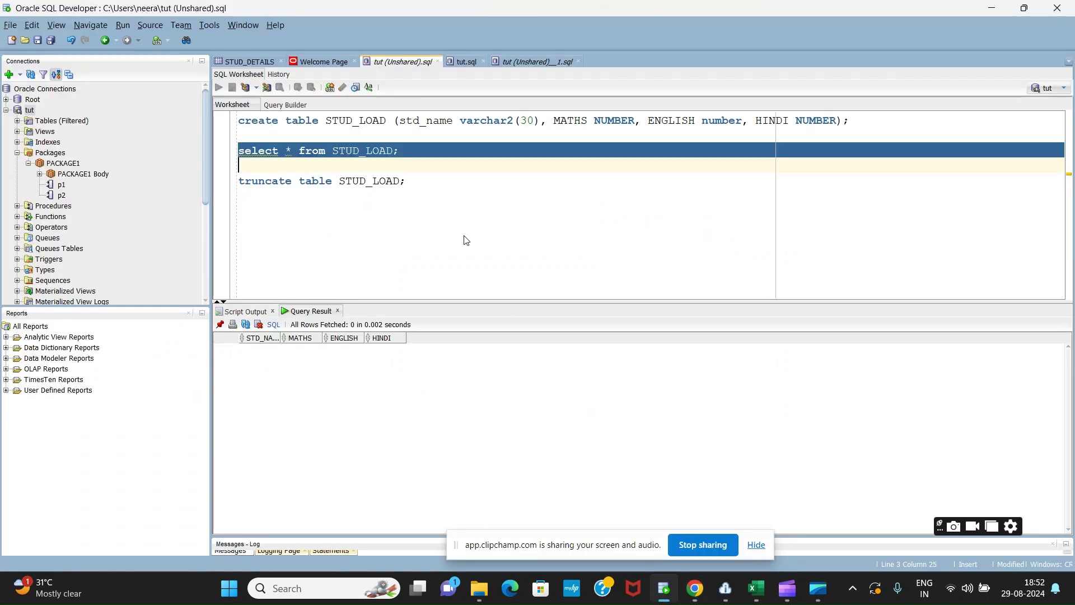
double_click(367, 153)
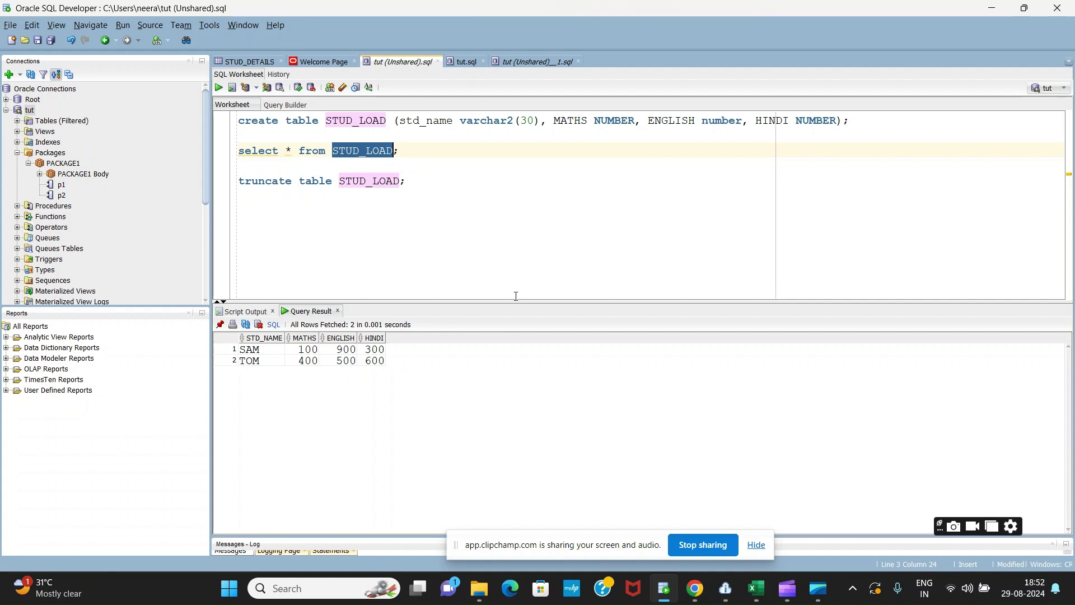
left_click_drag(511, 301, 502, 257)
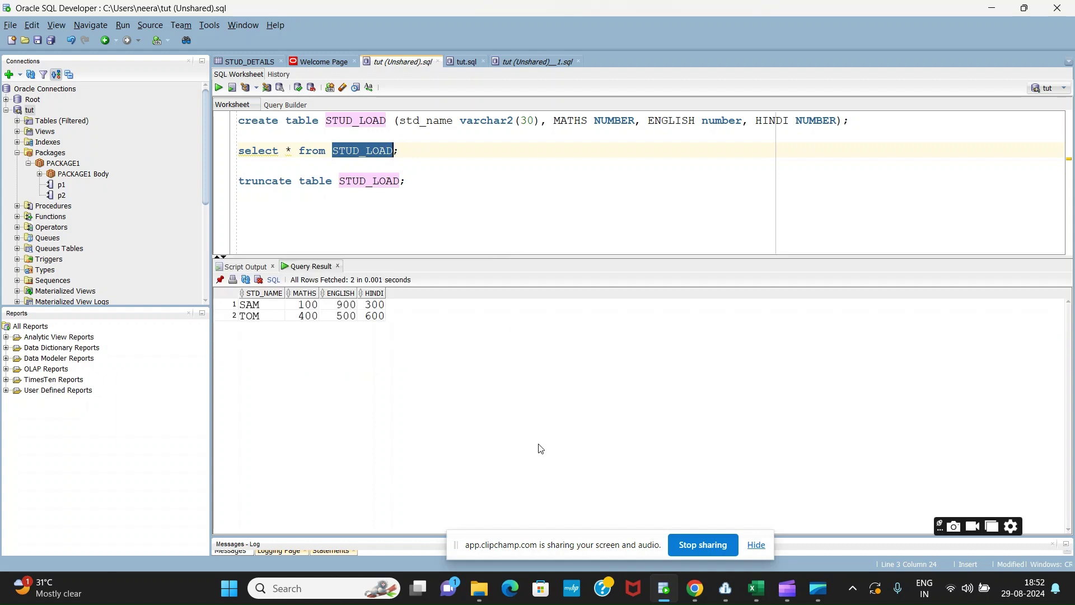